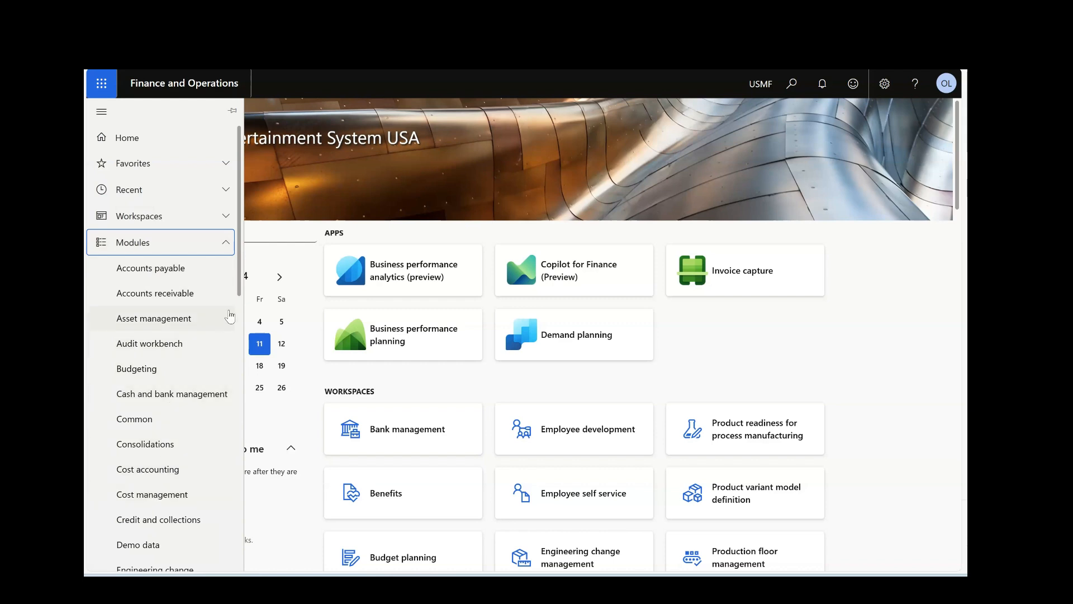
- Open the Main account categories page under the General ledger chart of accounts
drag(239, 288, 233, 415)
click(152, 369)
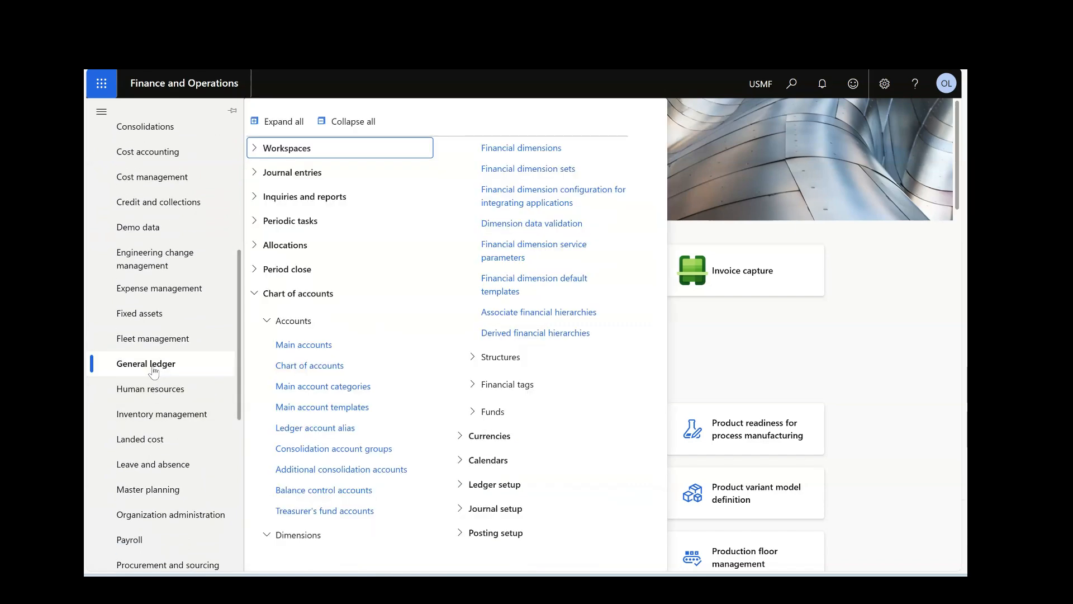
click(323, 386)
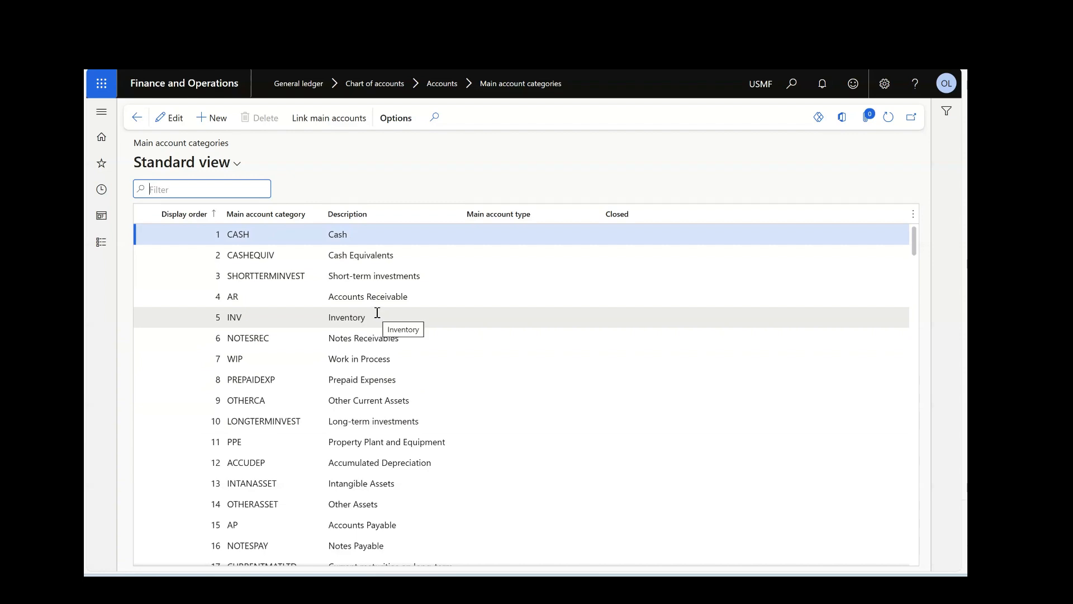
- Create a new main account category CASH 2 with the description "Cash 2"
click(217, 119)
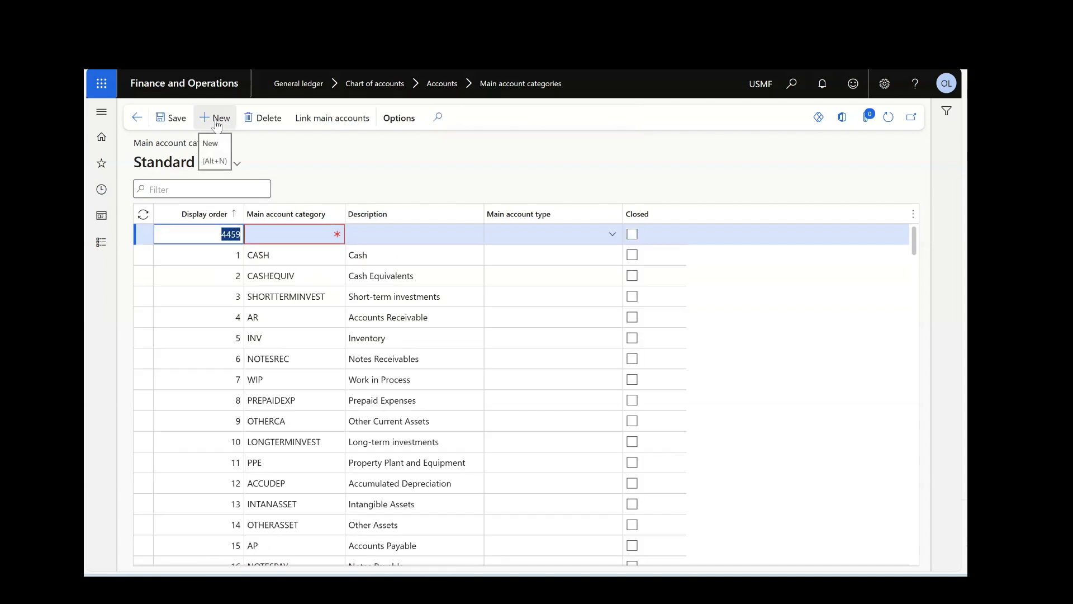
click(273, 235)
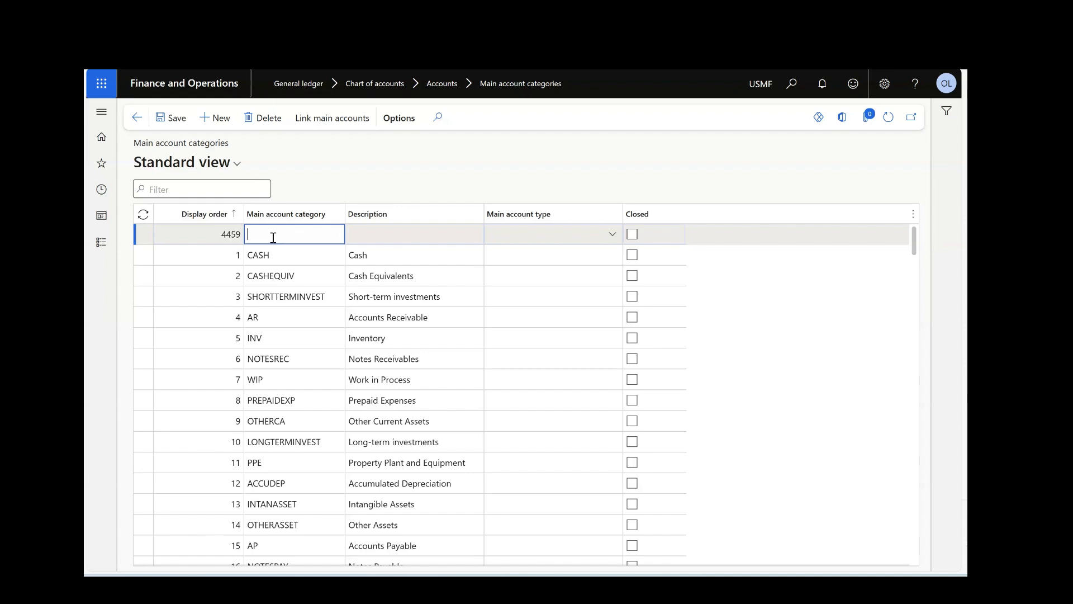
text(Cash)
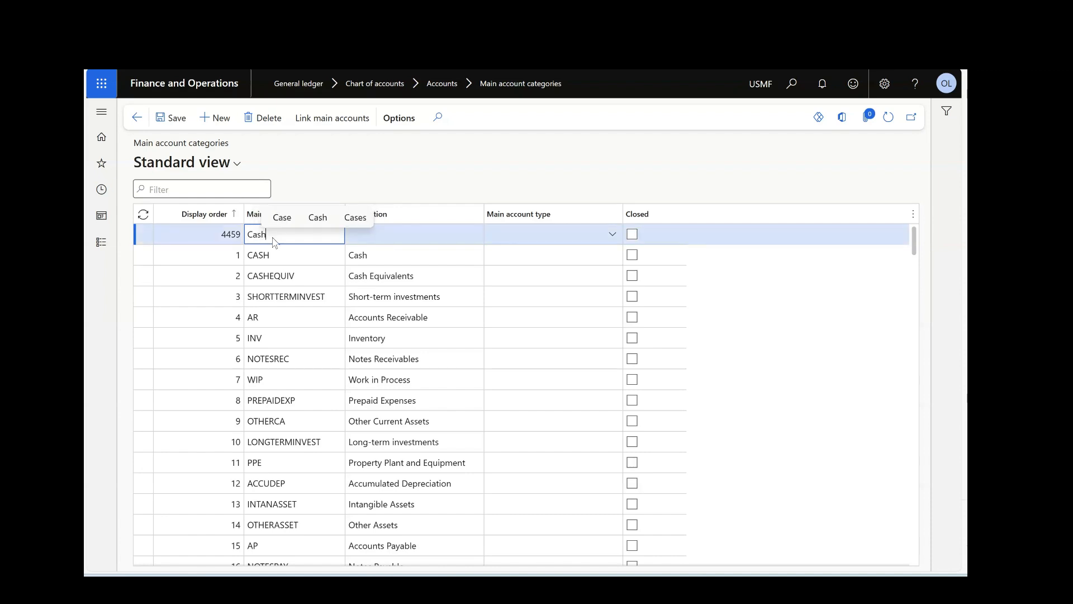
key(BackSpace)
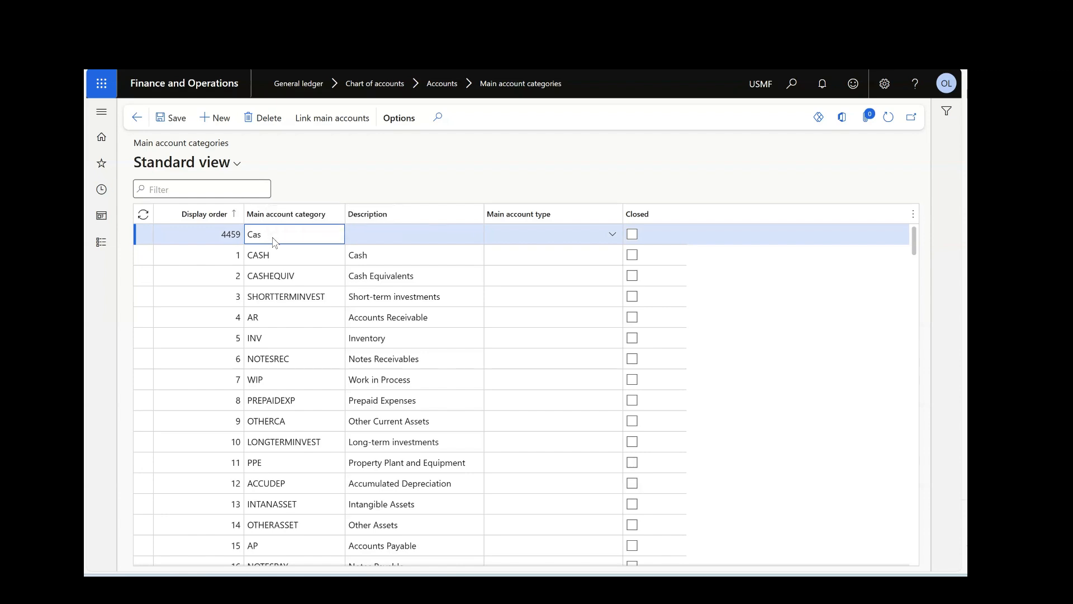
text(ASH 2)
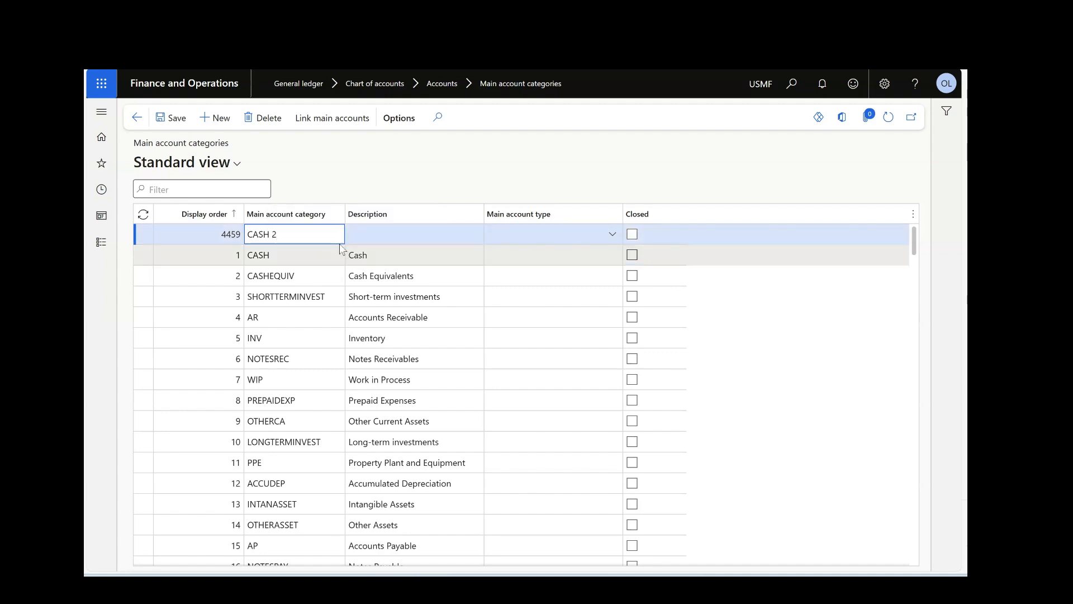
click(372, 240)
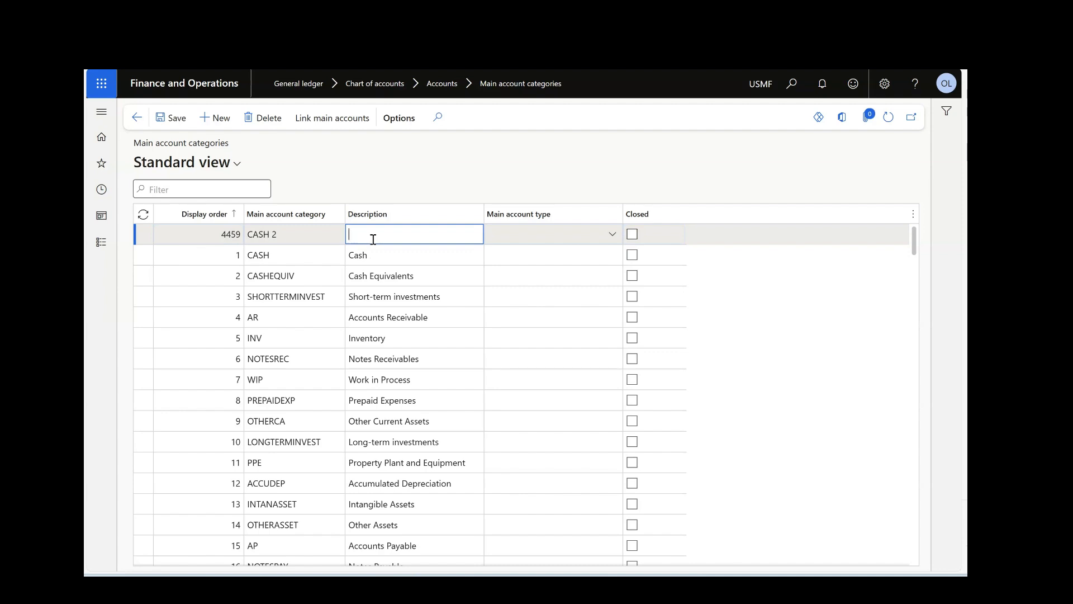
text(Cash 2)
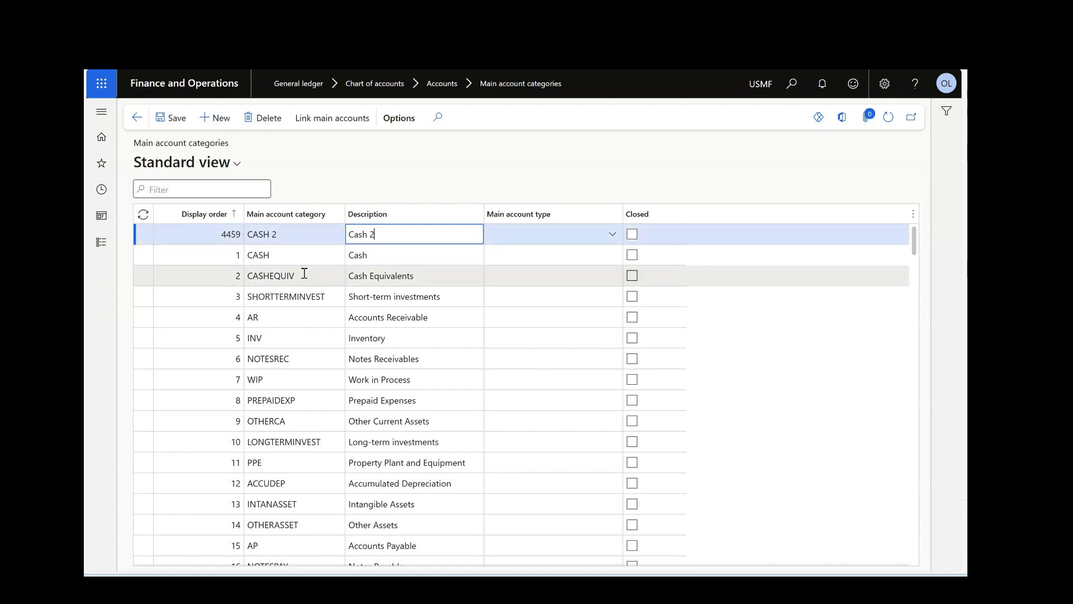
- Set the CASH 2 category's main account type to Asset and save the record, leaving it not closed
click(612, 235)
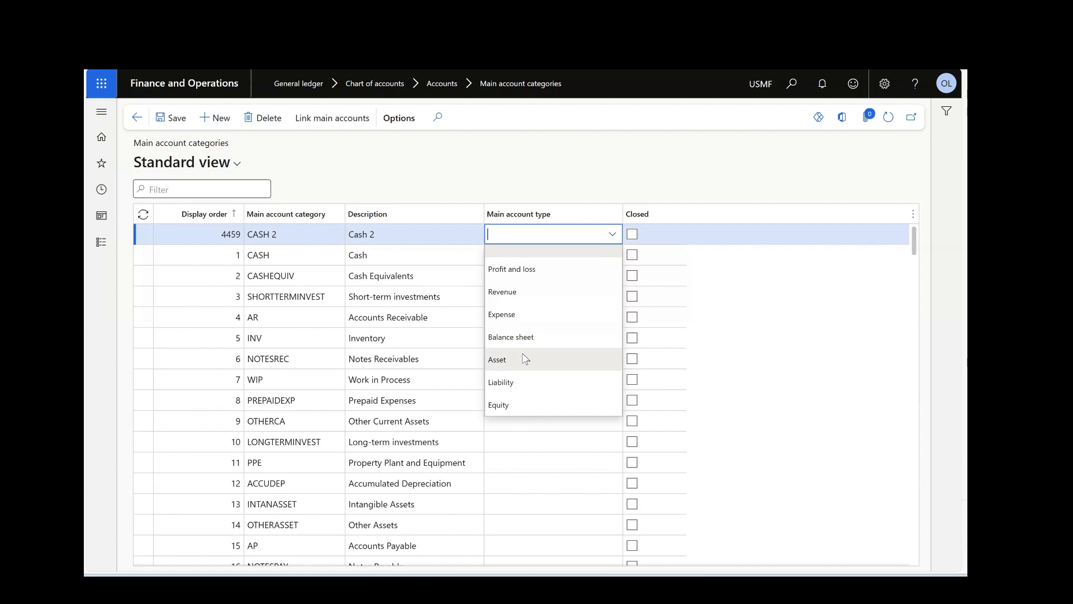
click(497, 359)
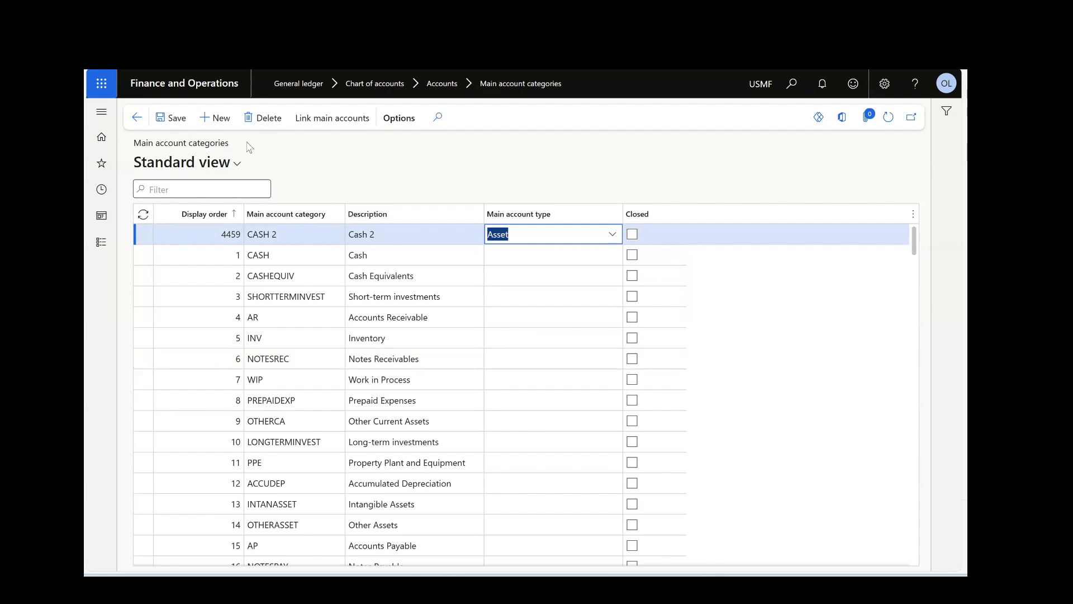
click(182, 121)
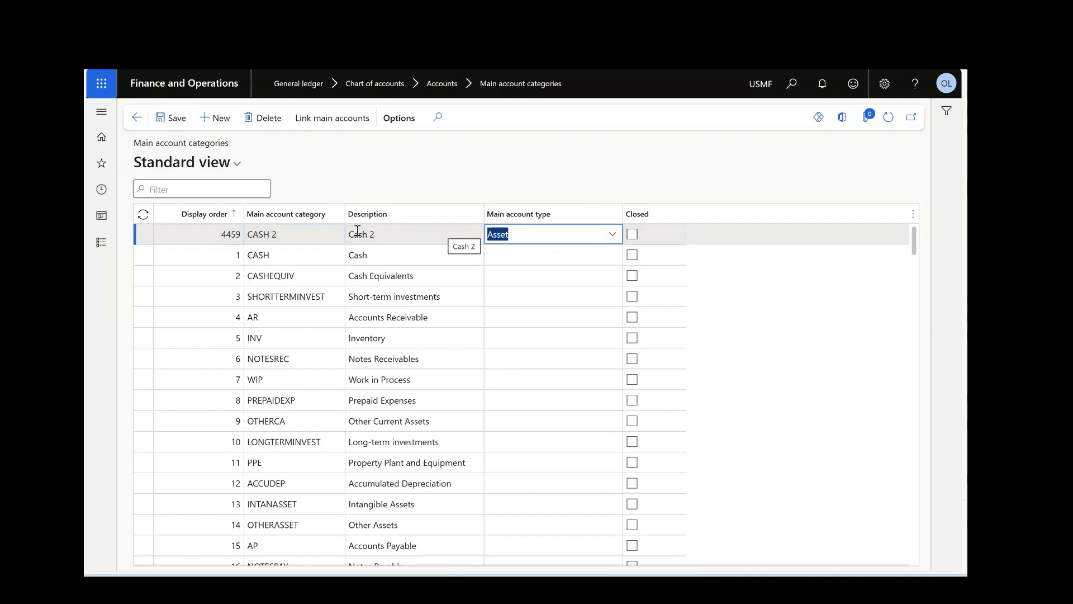
click(634, 234)
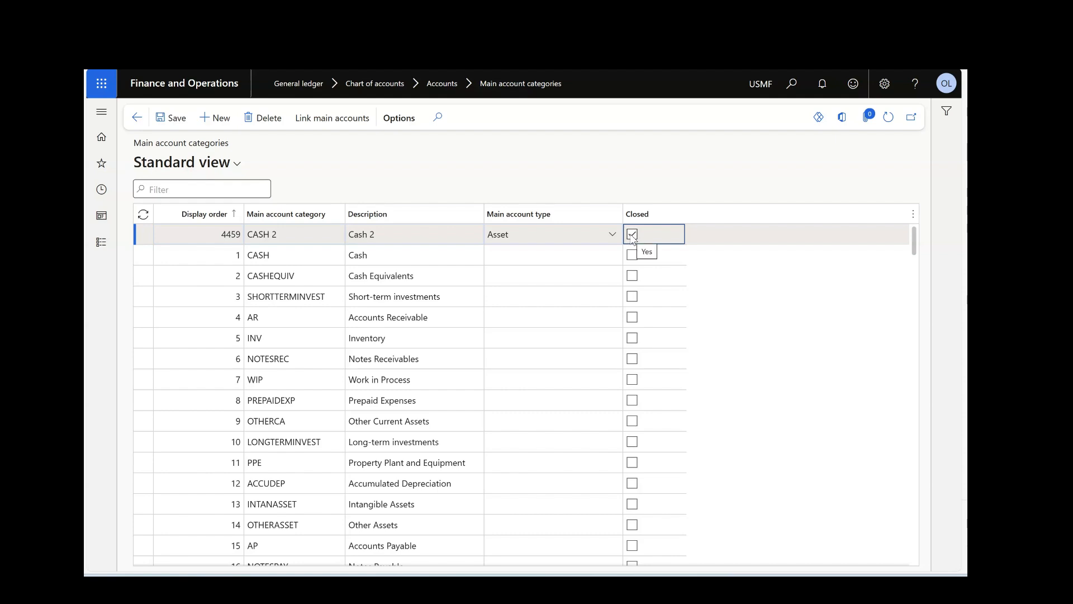
click(632, 235)
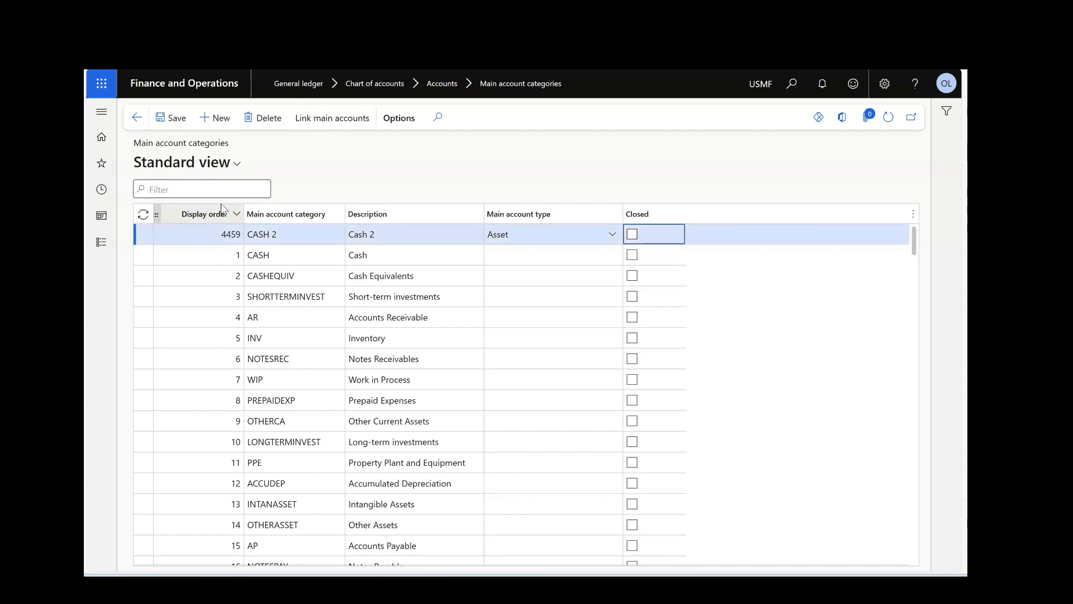
- Try to link the Bank Account - USD main account from the Shared chart of accounts to the CASH 2 category
click(328, 120)
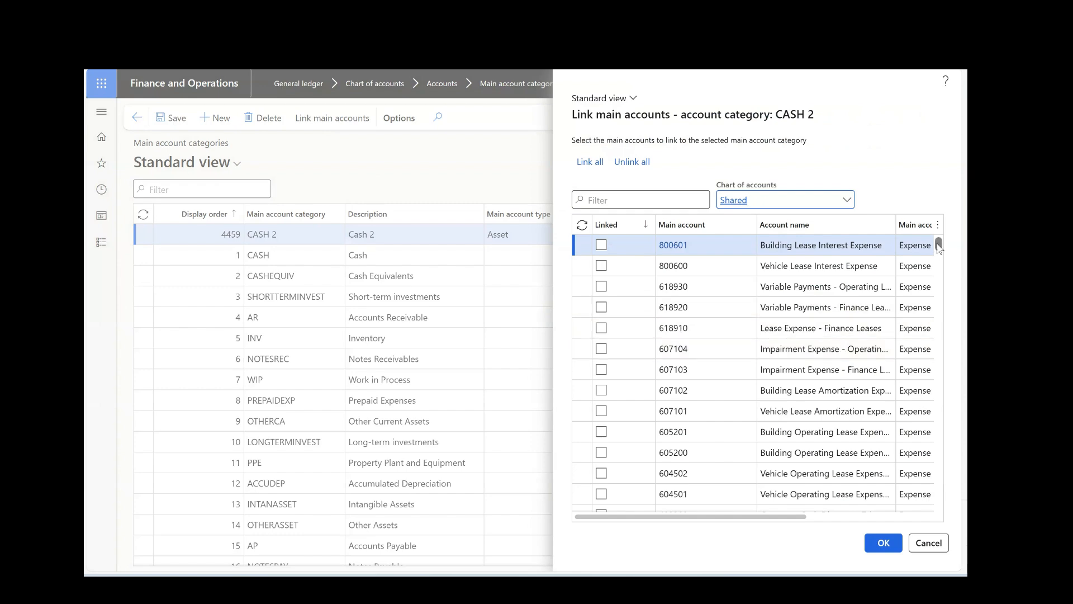
scroll(939, 246, down, 5)
scroll(935, 282, down, 8)
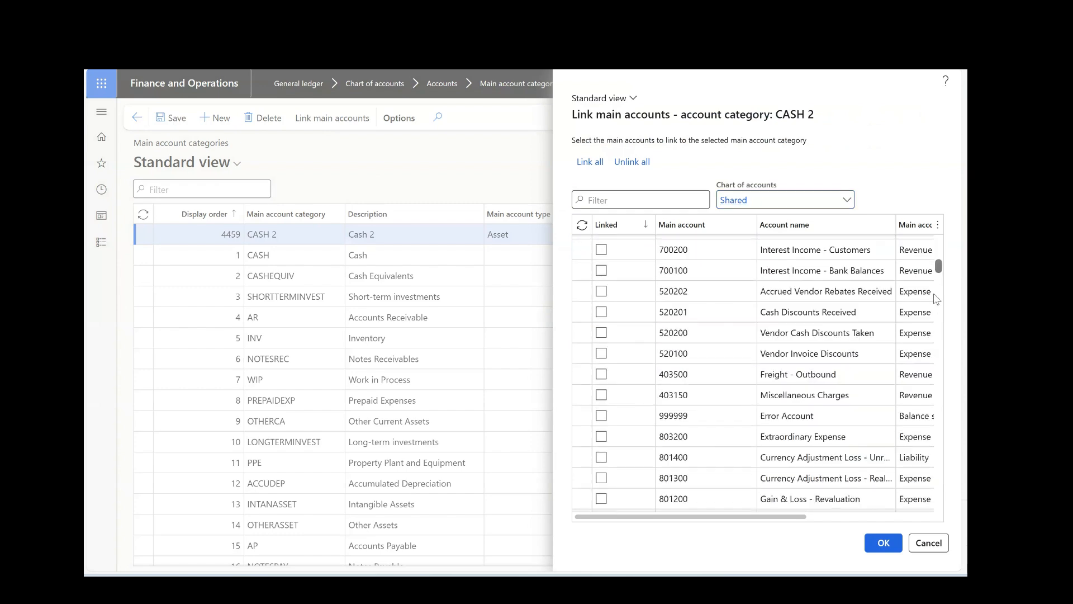
drag(939, 284, 936, 224)
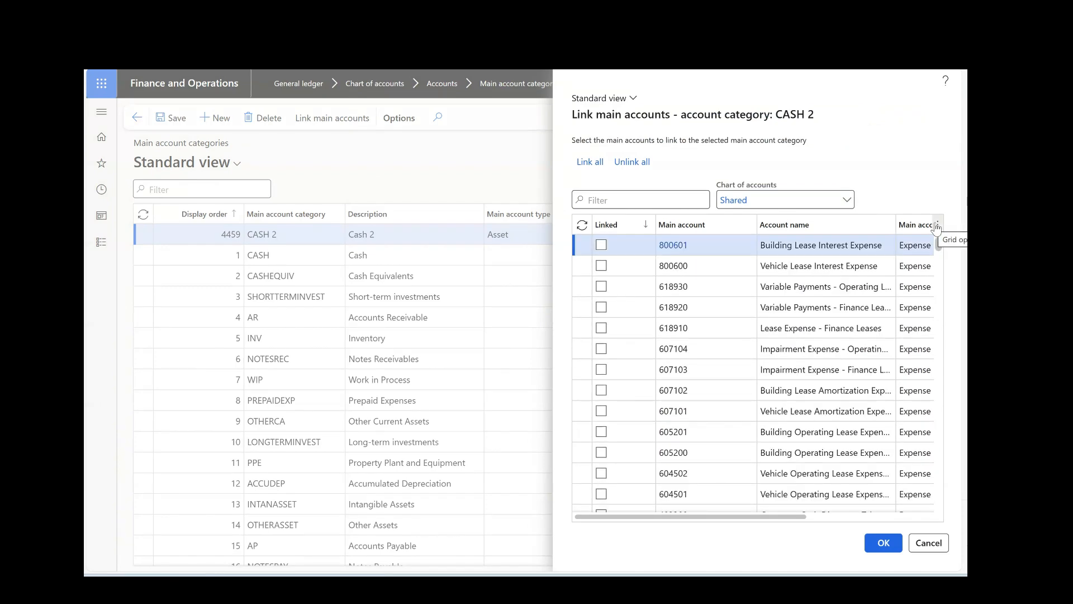
drag(940, 246, 931, 510)
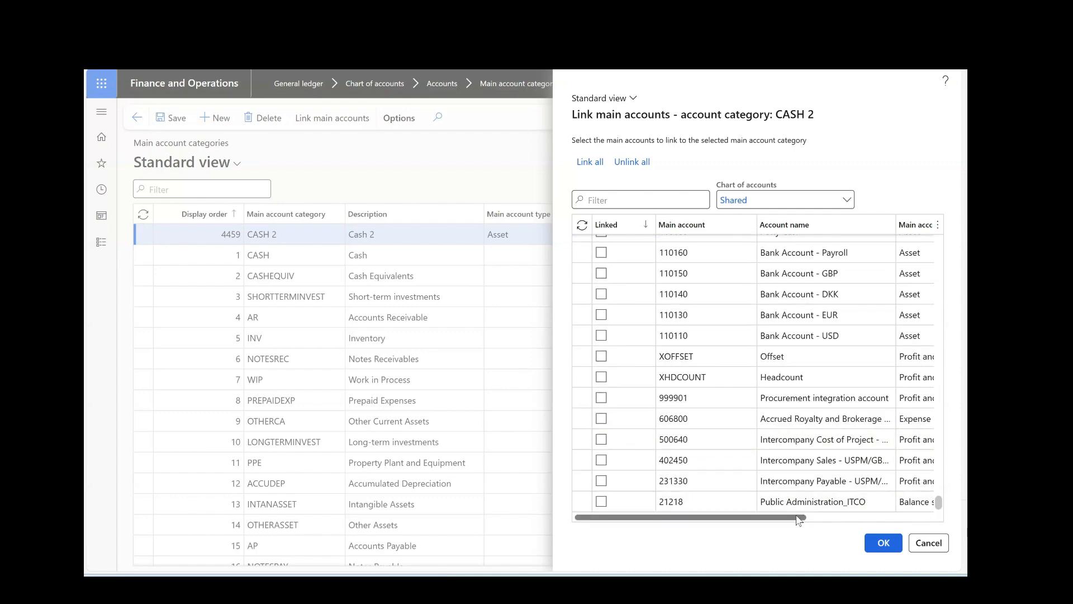
drag(799, 520, 822, 521)
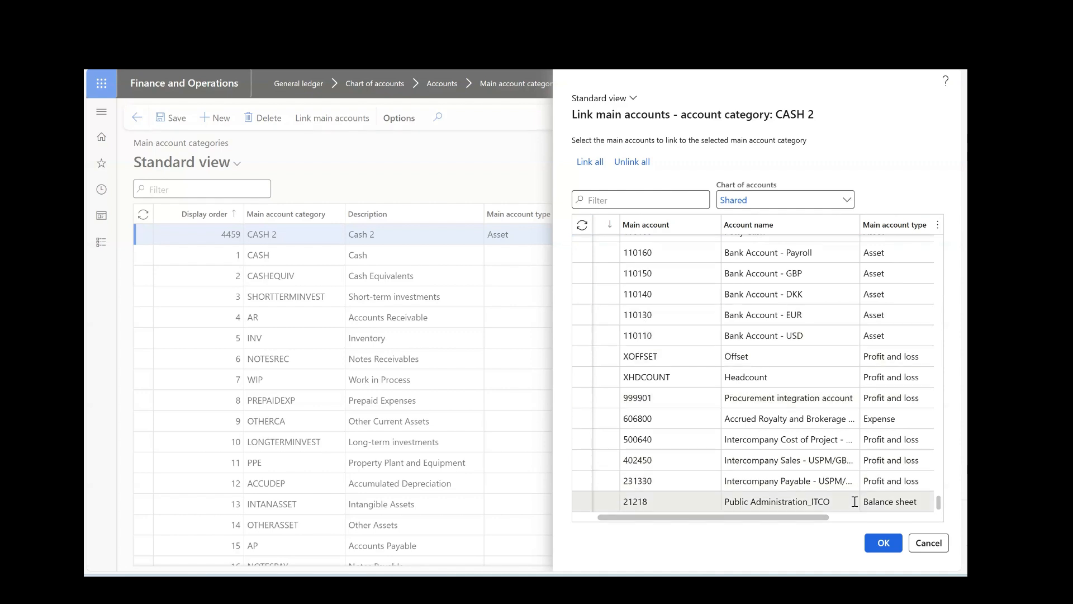
drag(825, 519, 749, 520)
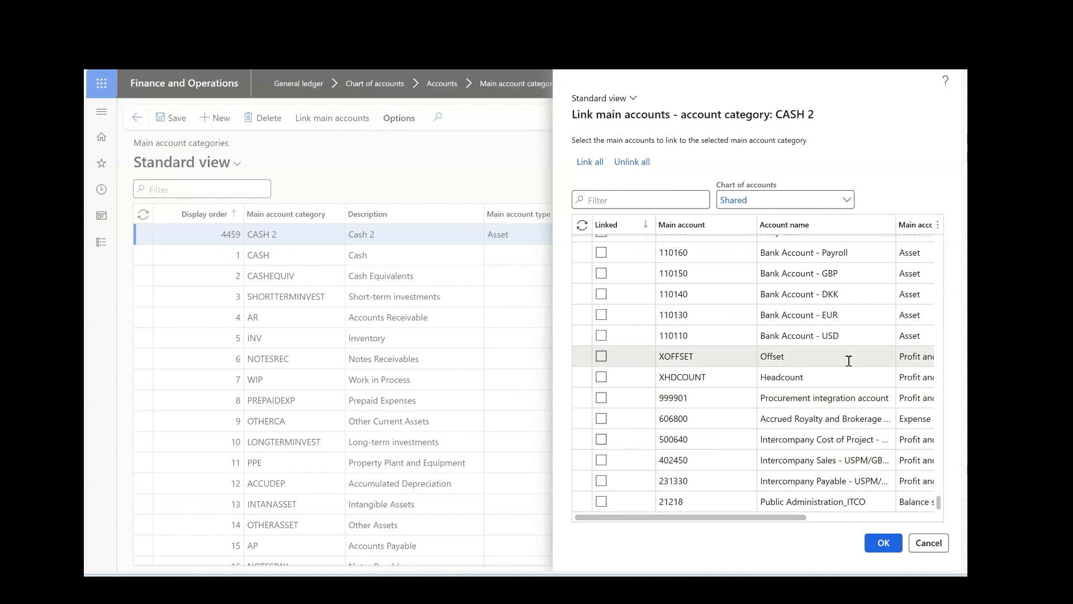
click(601, 336)
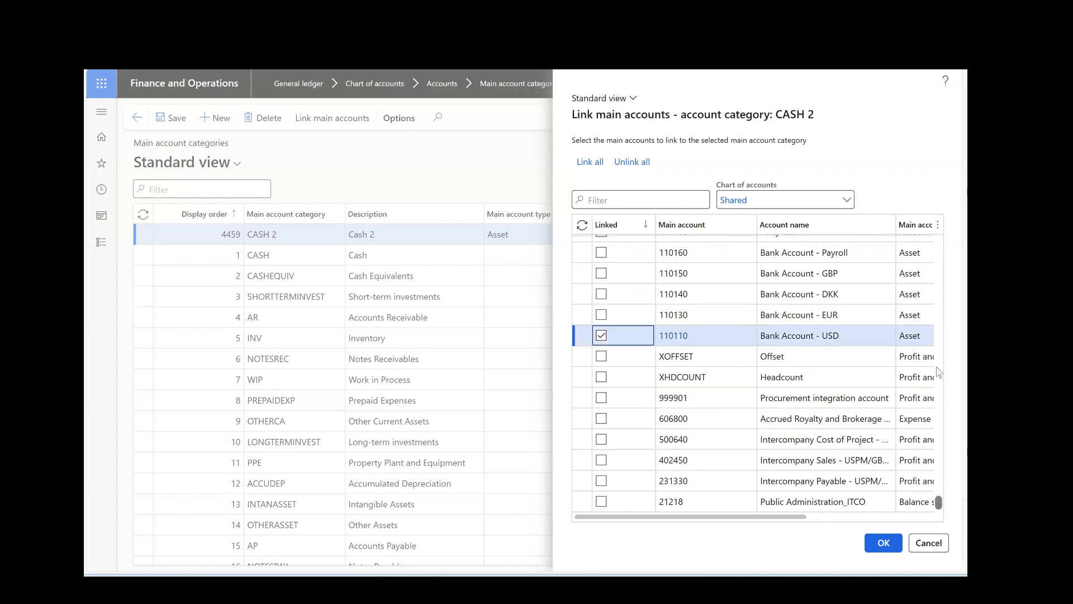
click(884, 548)
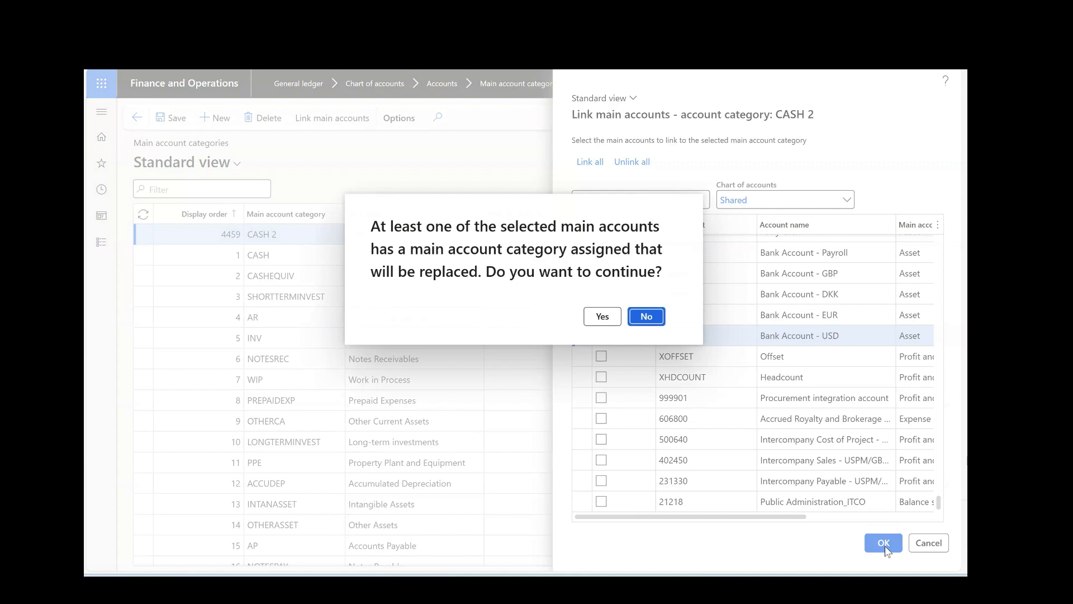
click(644, 318)
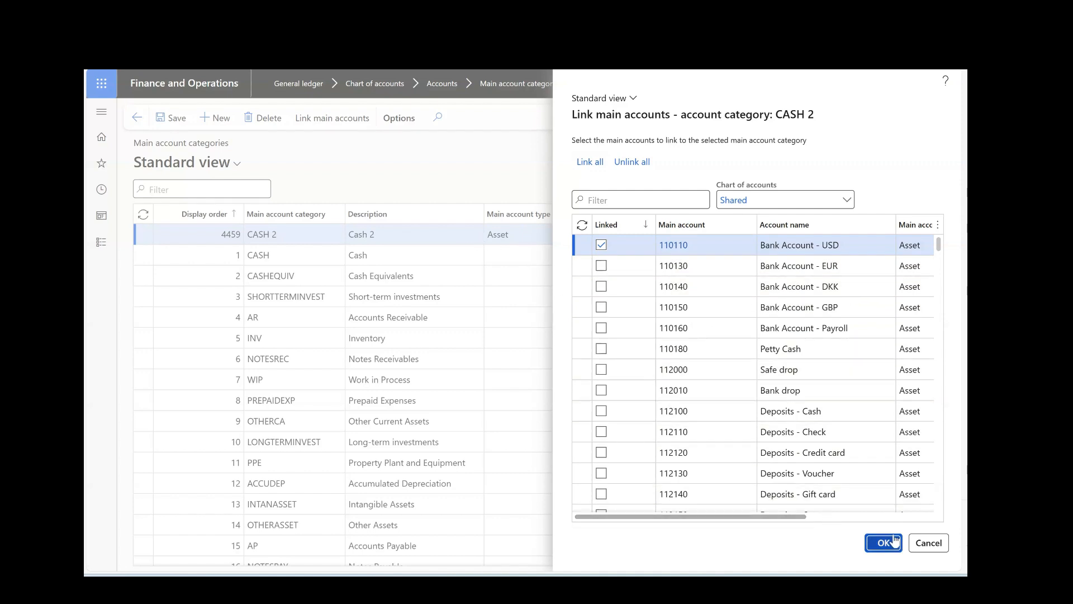
click(928, 548)
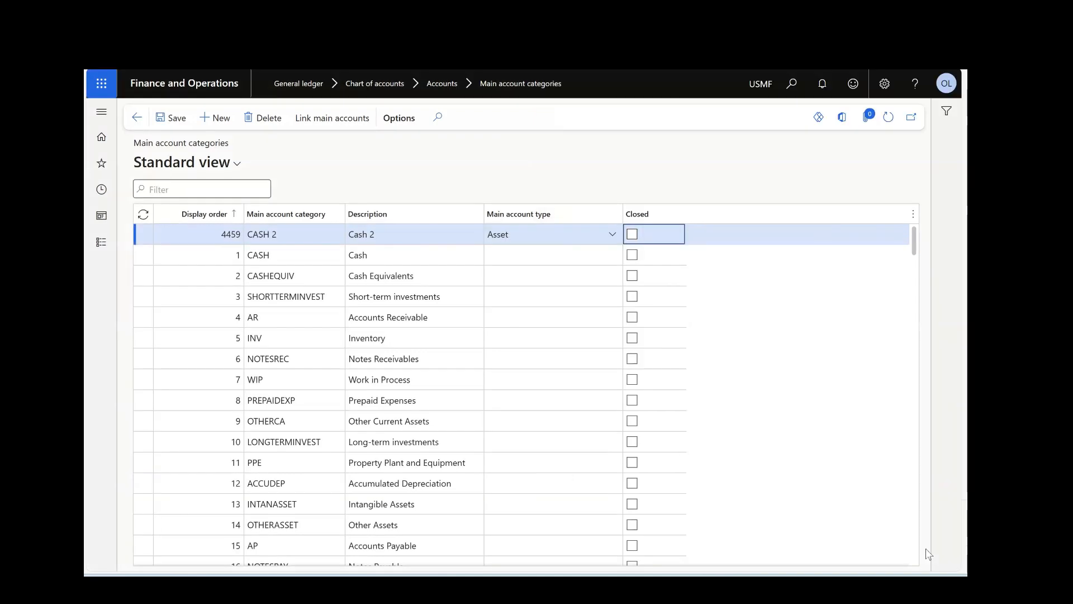
click(178, 121)
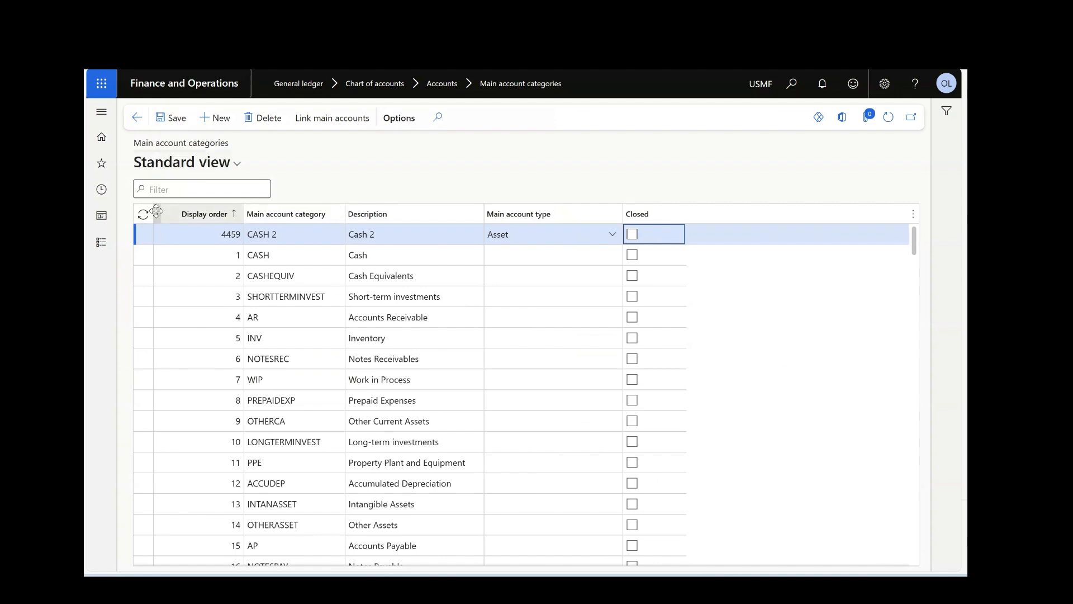
- Open the General ledger Trial balance inquiry and calculate its balances
click(101, 243)
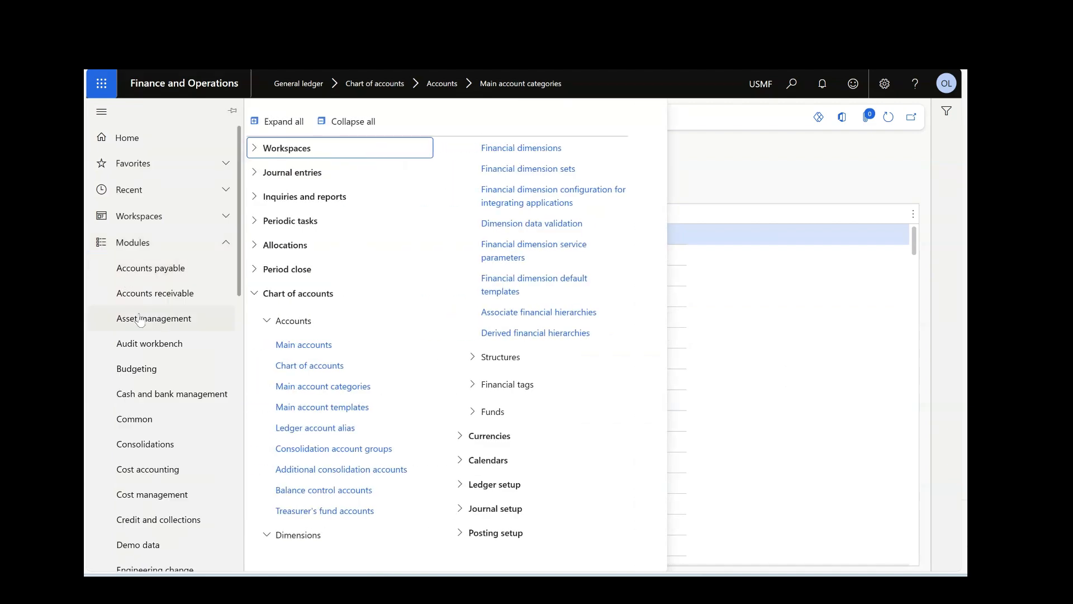
click(253, 295)
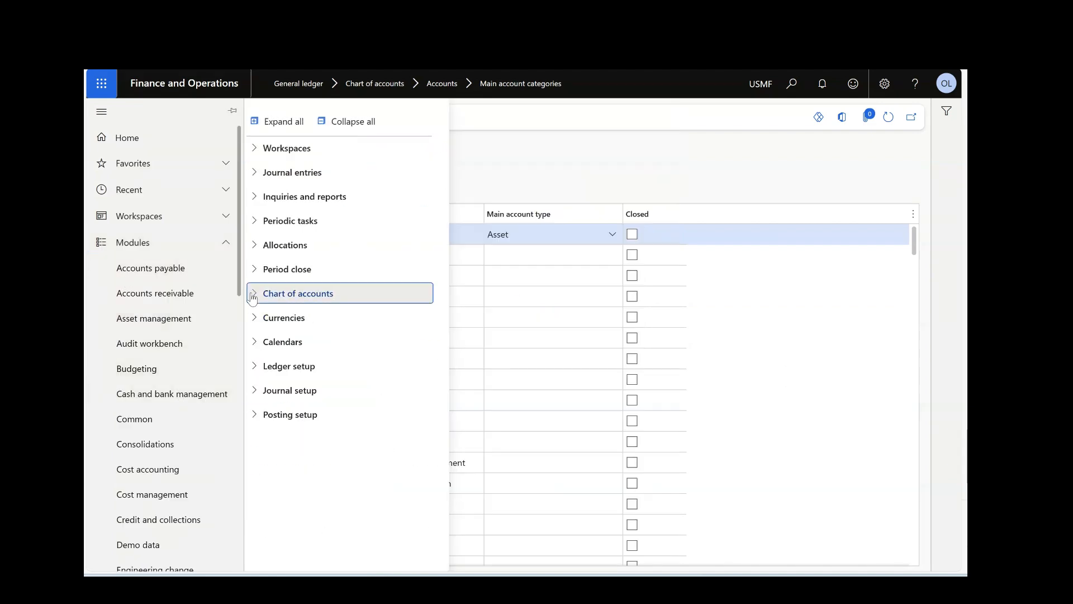
click(261, 199)
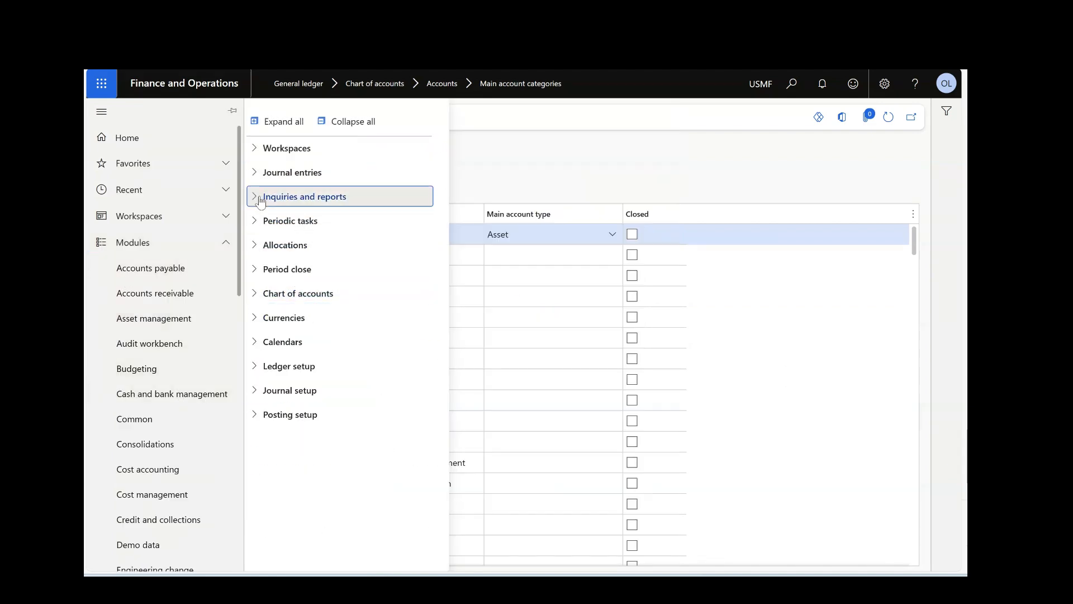
click(280, 224)
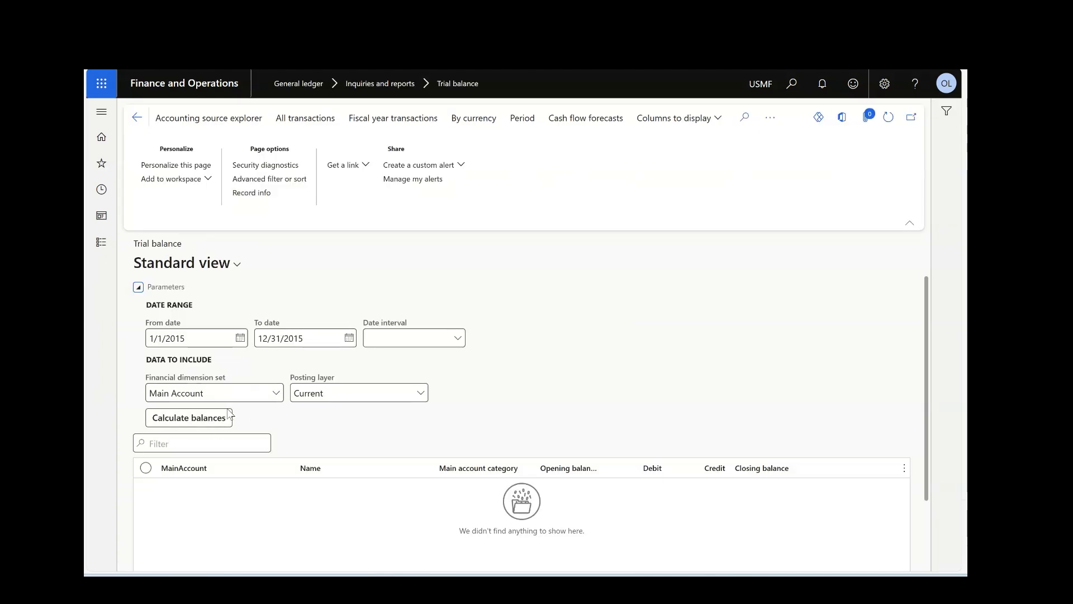
click(201, 425)
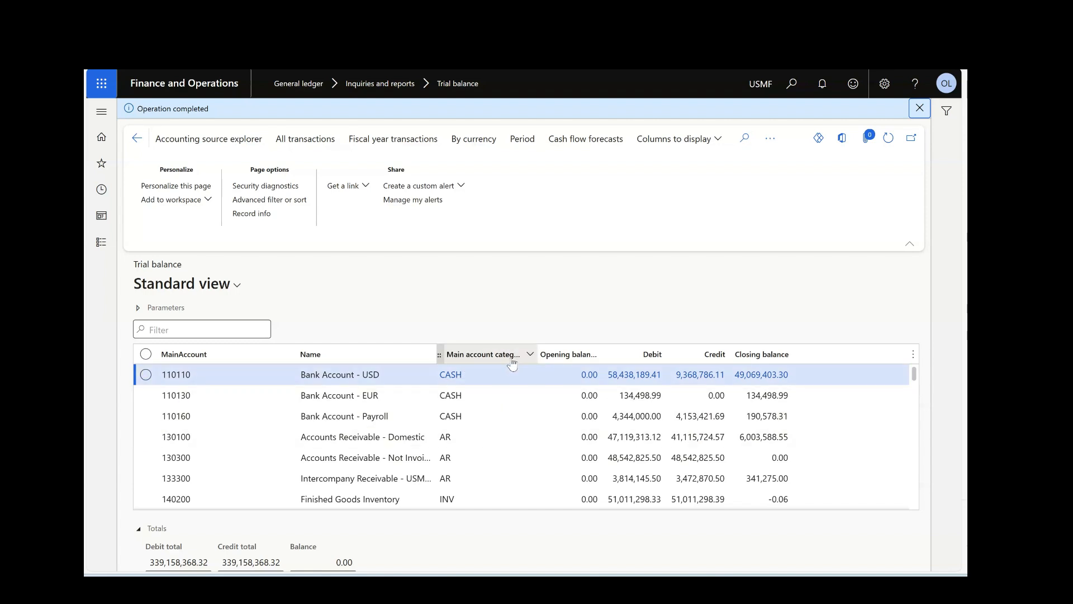
- Filter the trial balance to main account categories beginning with "cash"
click(530, 361)
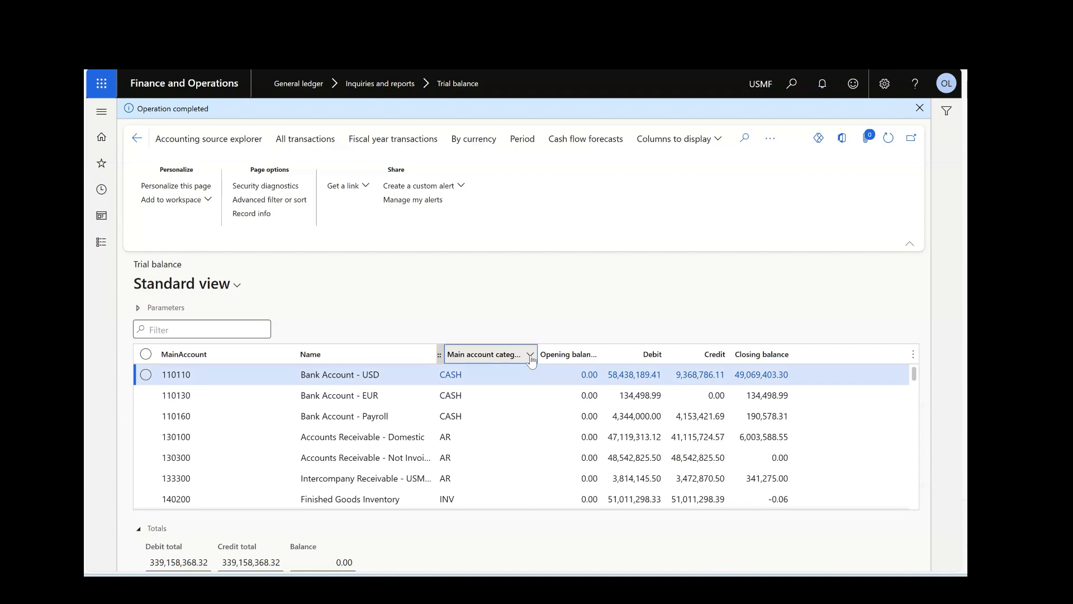
click(531, 361)
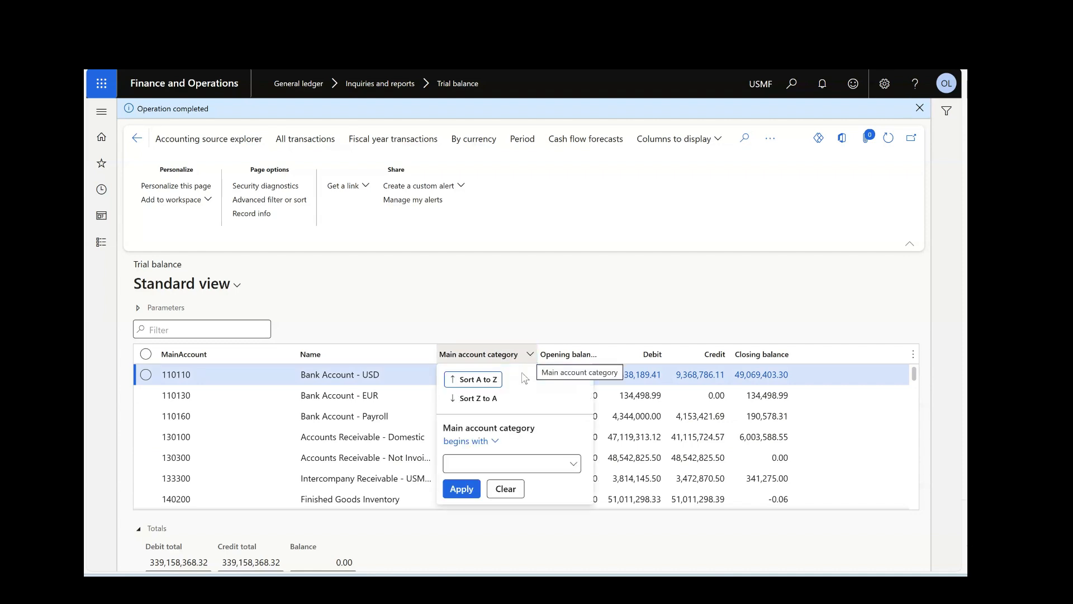
click(475, 464)
text(cash)
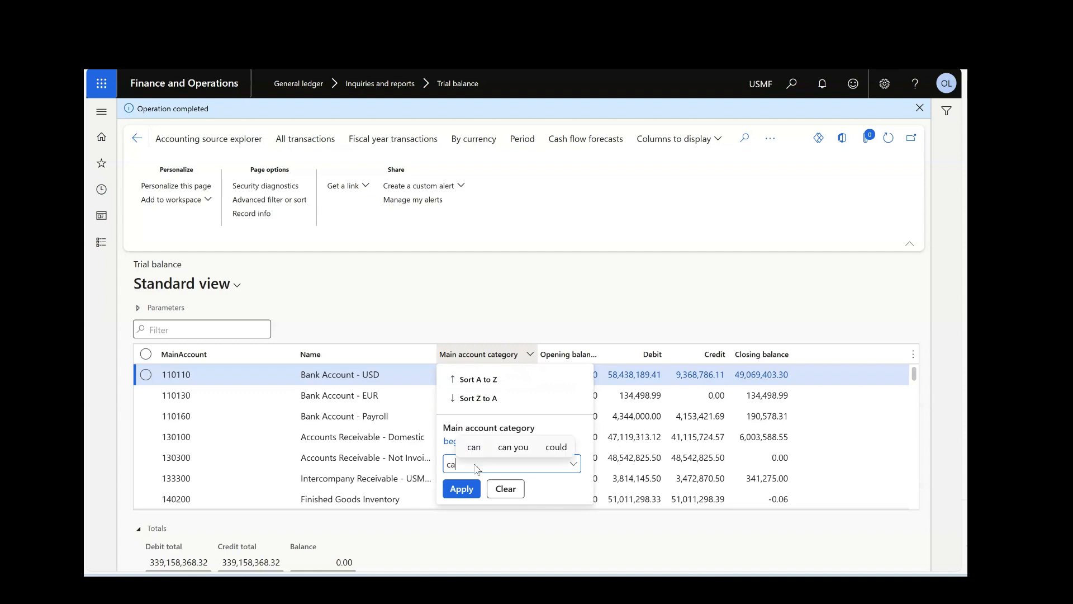
click(460, 497)
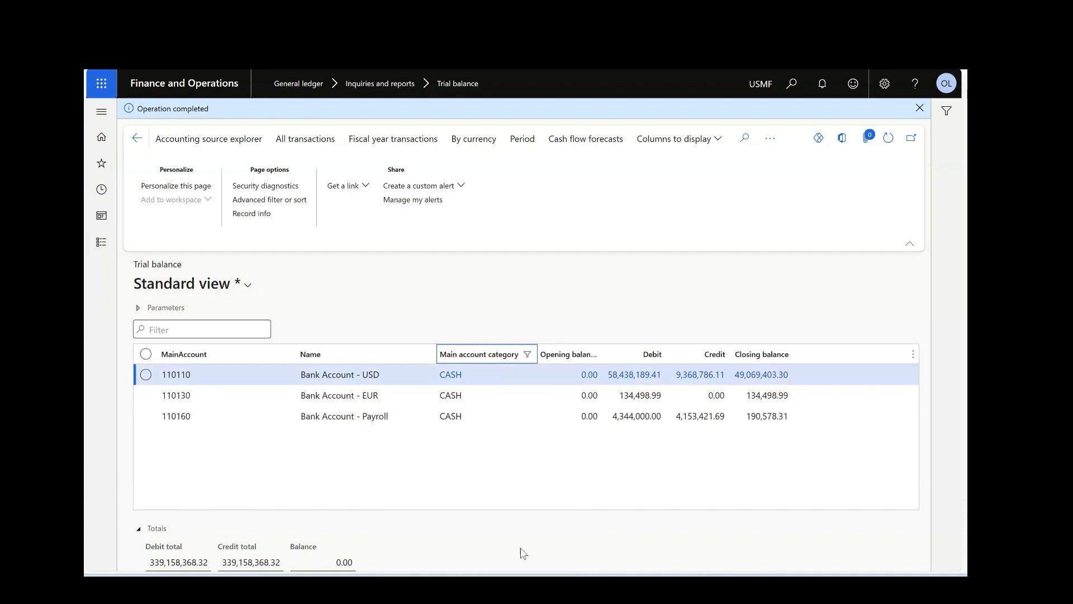
- Switch to the PowerPoint presentation on creating main account categories
mouse_move(495, 588)
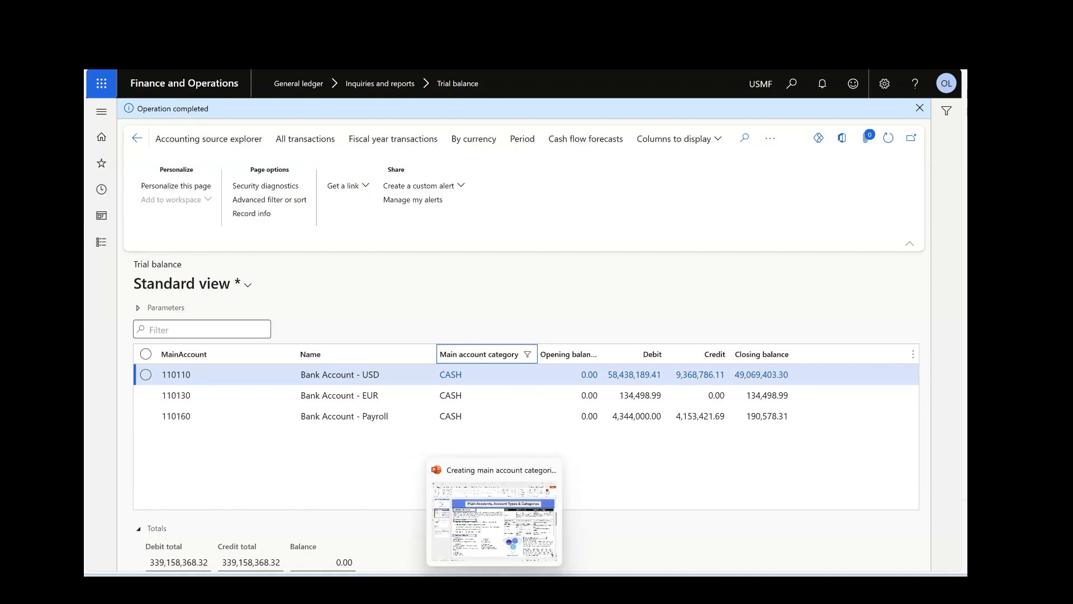
click(495, 559)
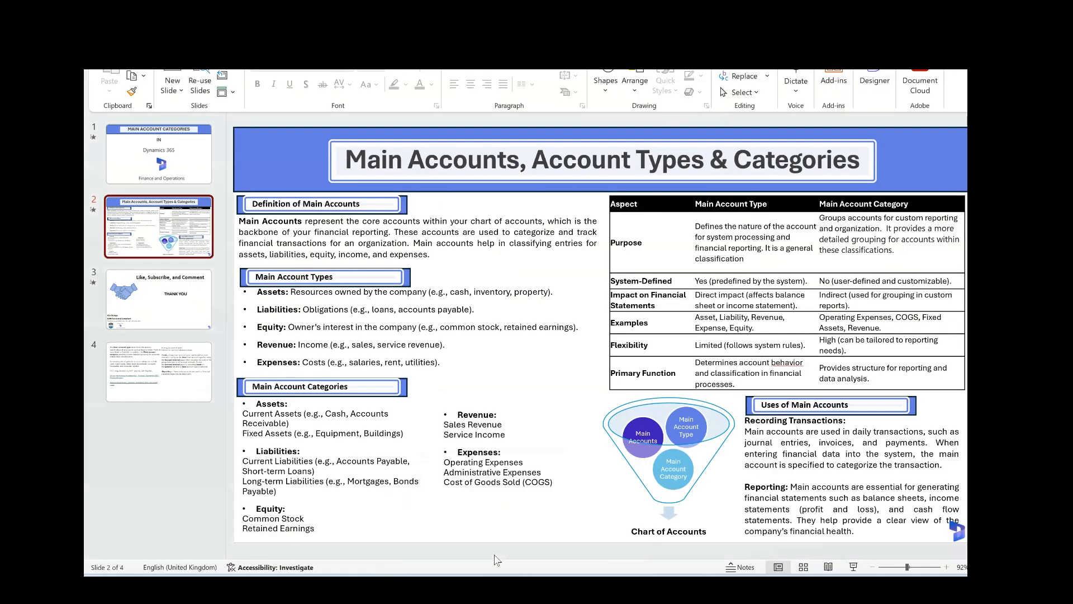